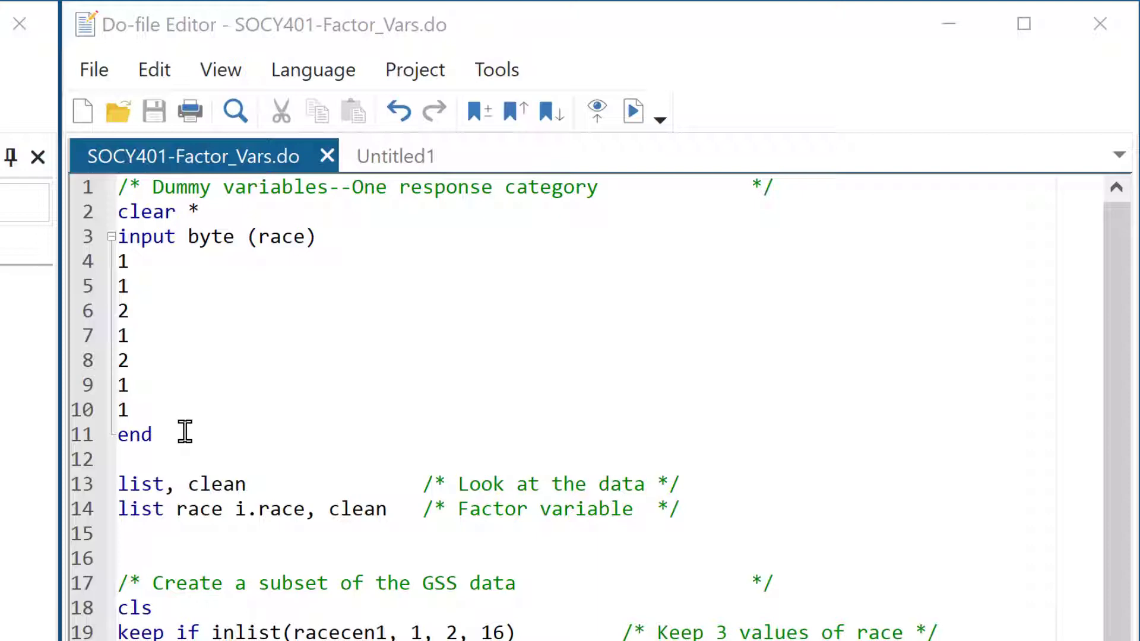
Run lines 1–11 of the do-file to clear memory and enter the seven race values
left_click_drag(185, 432, 36, 195)
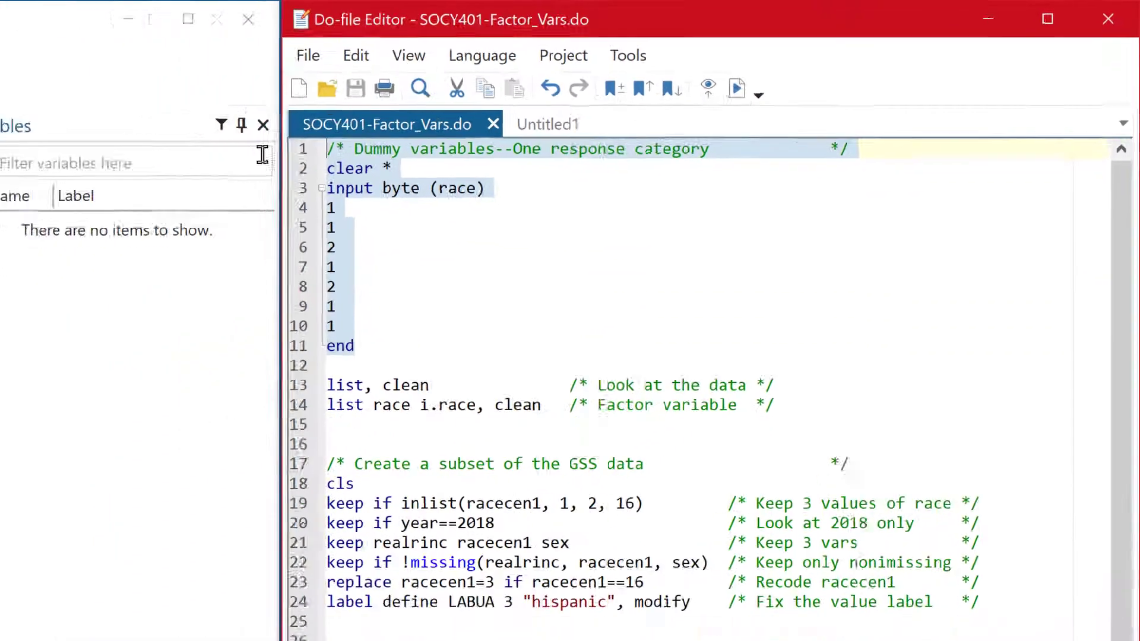
left_click(737, 88)
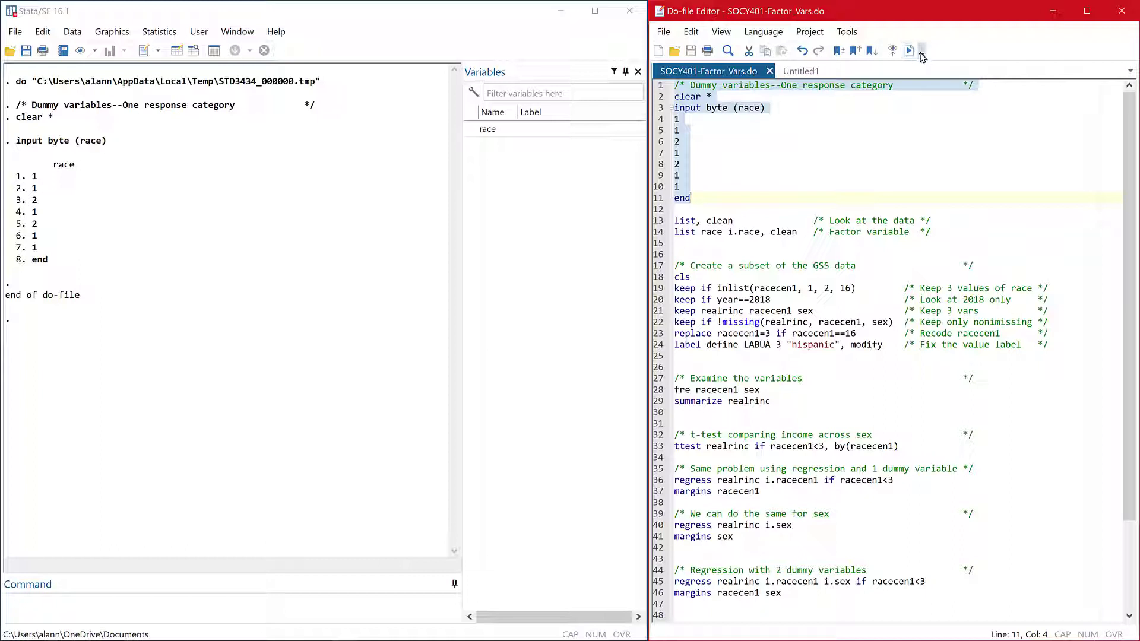
Run the two list commands one at a time, showing the data first and then race with its factor variable i.race
left_click(658, 222)
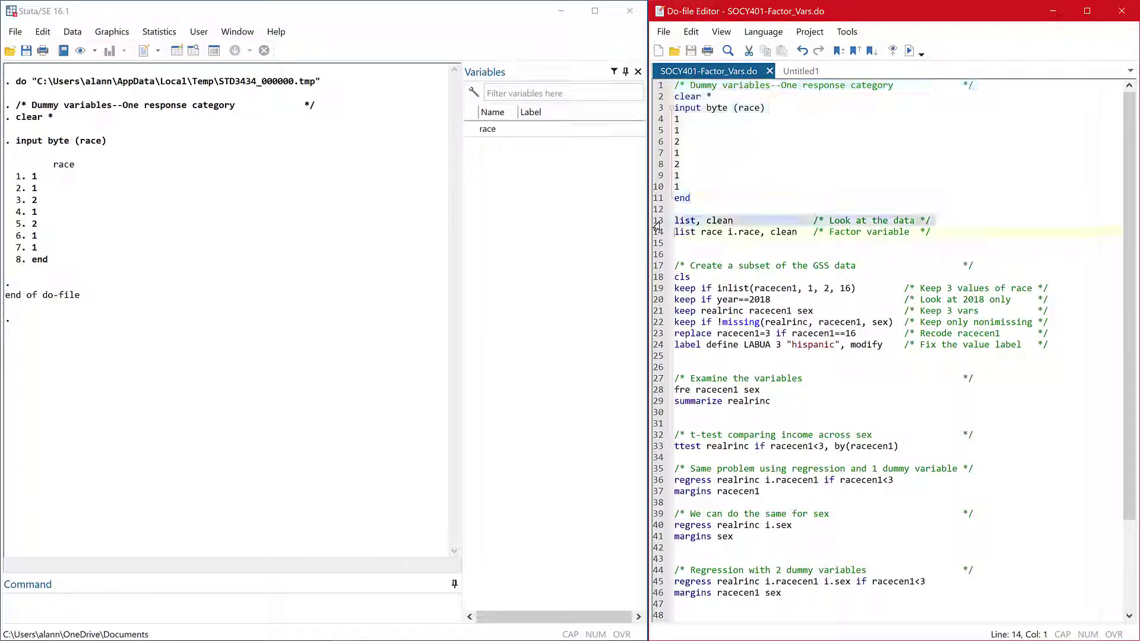
left_click(911, 52)
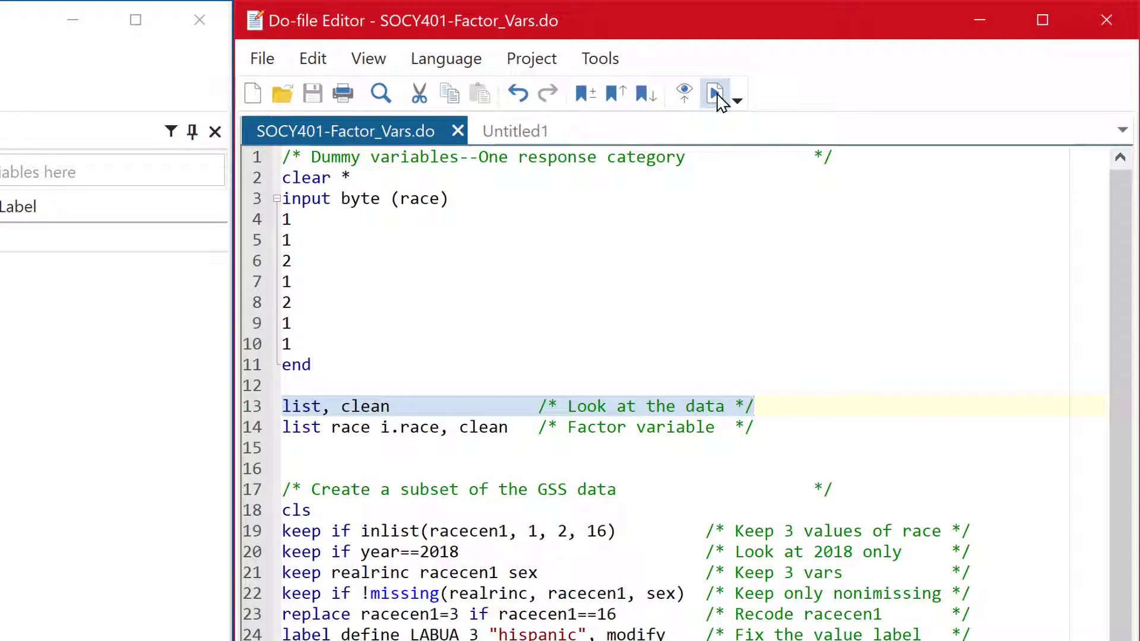
left_click(244, 430)
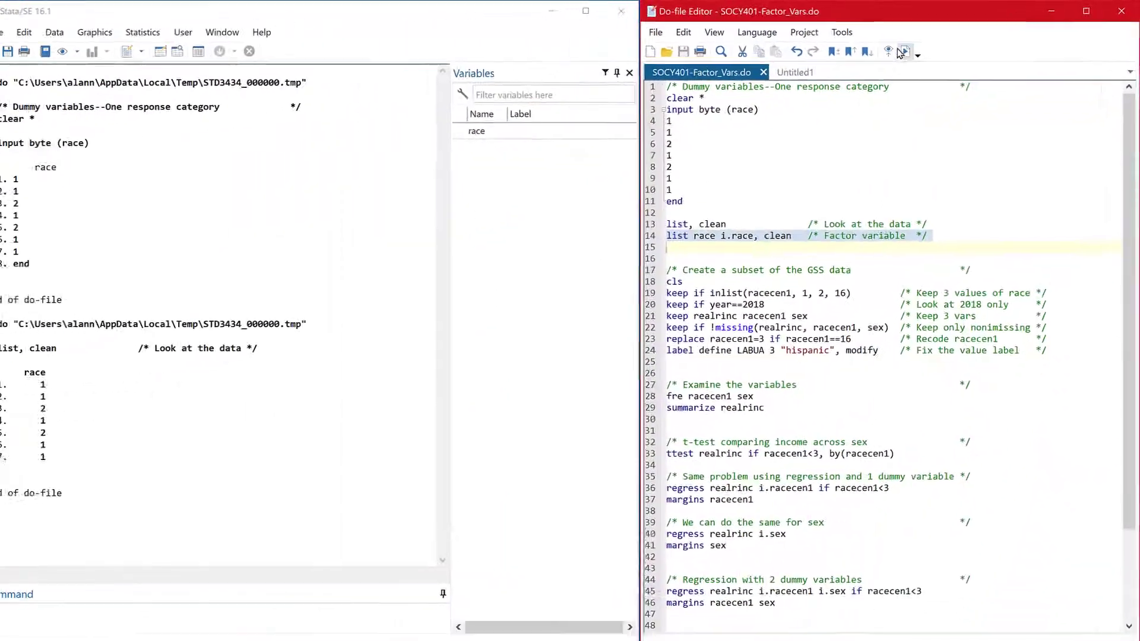
left_click(904, 52)
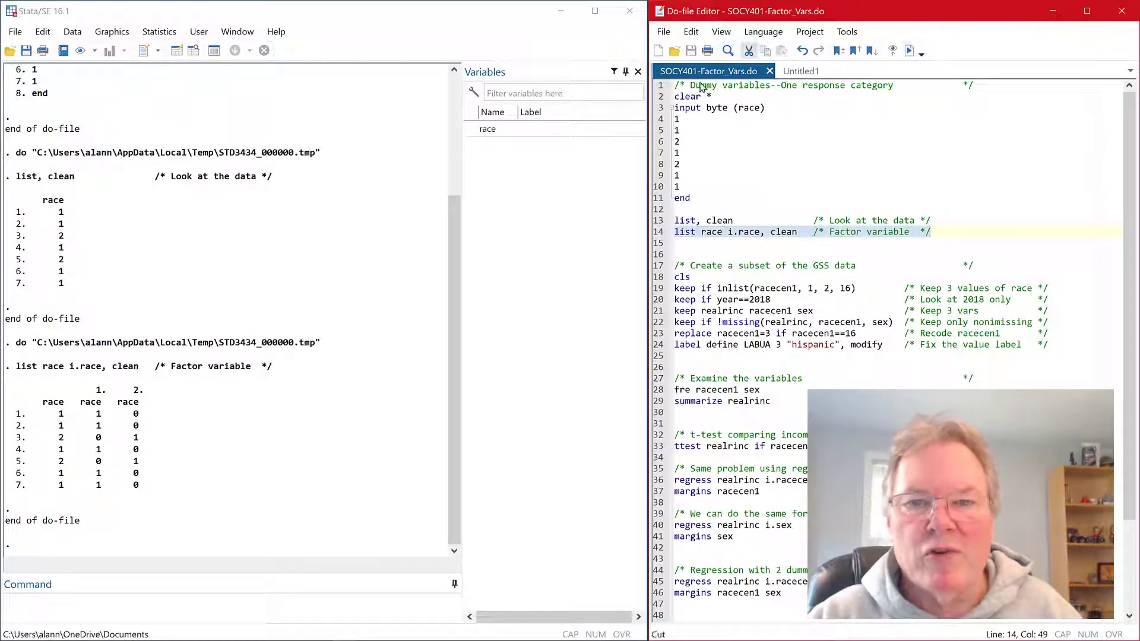
Run lines 18–24 to create the GSS subset for 2018 with realrinc, racecen1 and sex, recoding racecen1 16 to 3 "hispanic"
left_click(301, 608)
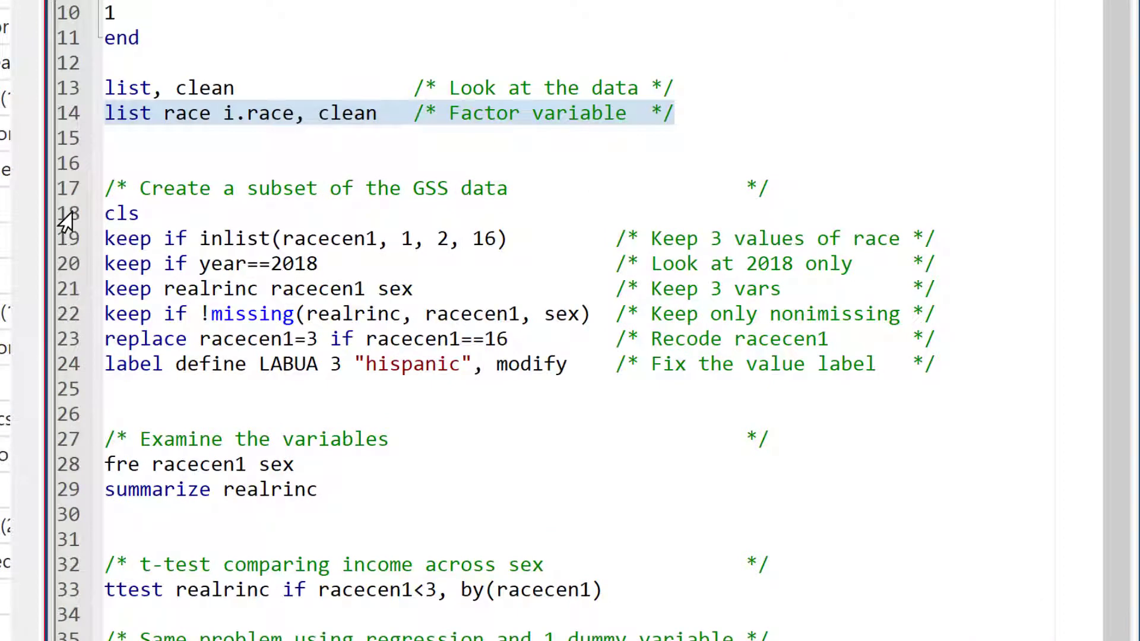
left_click_drag(67, 213, 95, 389)
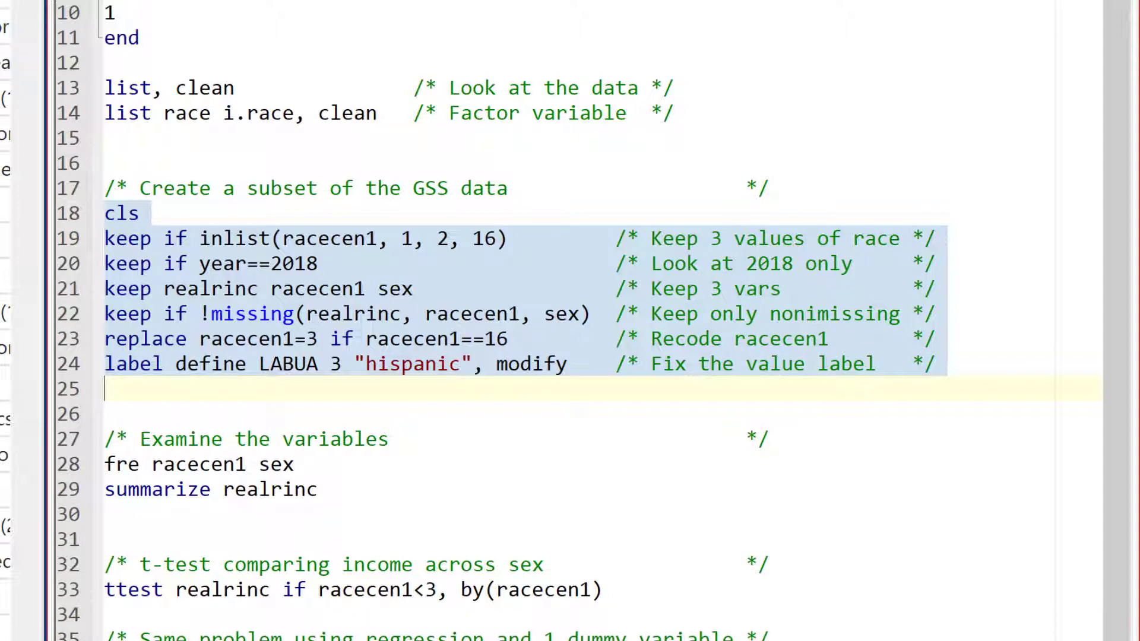
key("shift+Left")
key("ctrl+d")
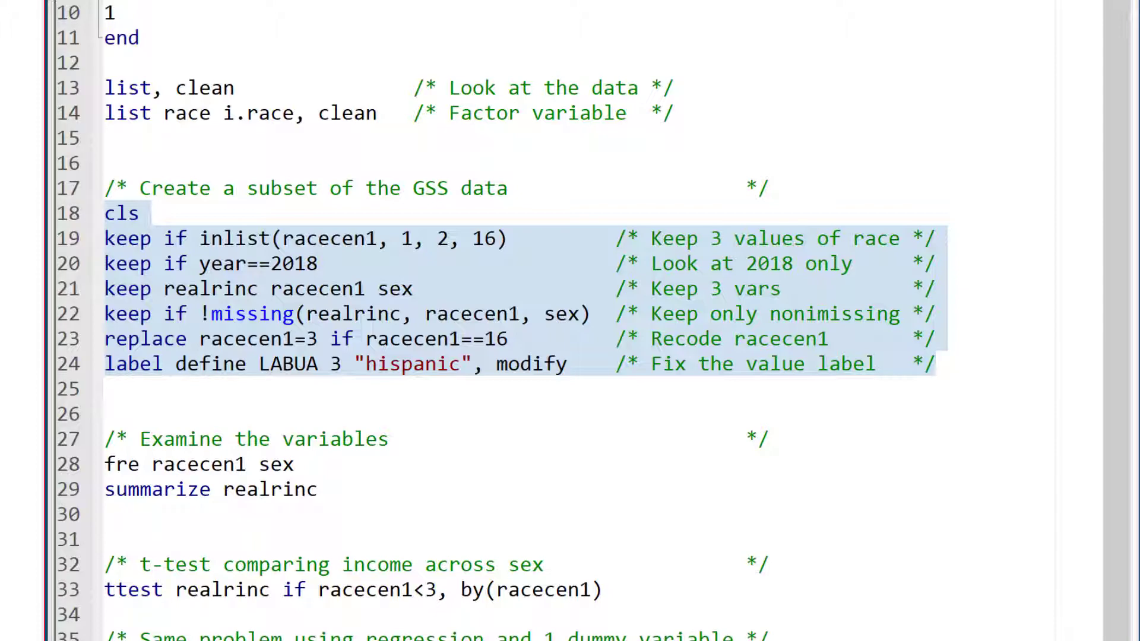
Run the frequency tables for racecen1 and sex, and the summary statistics for realrinc
left_click(67, 473)
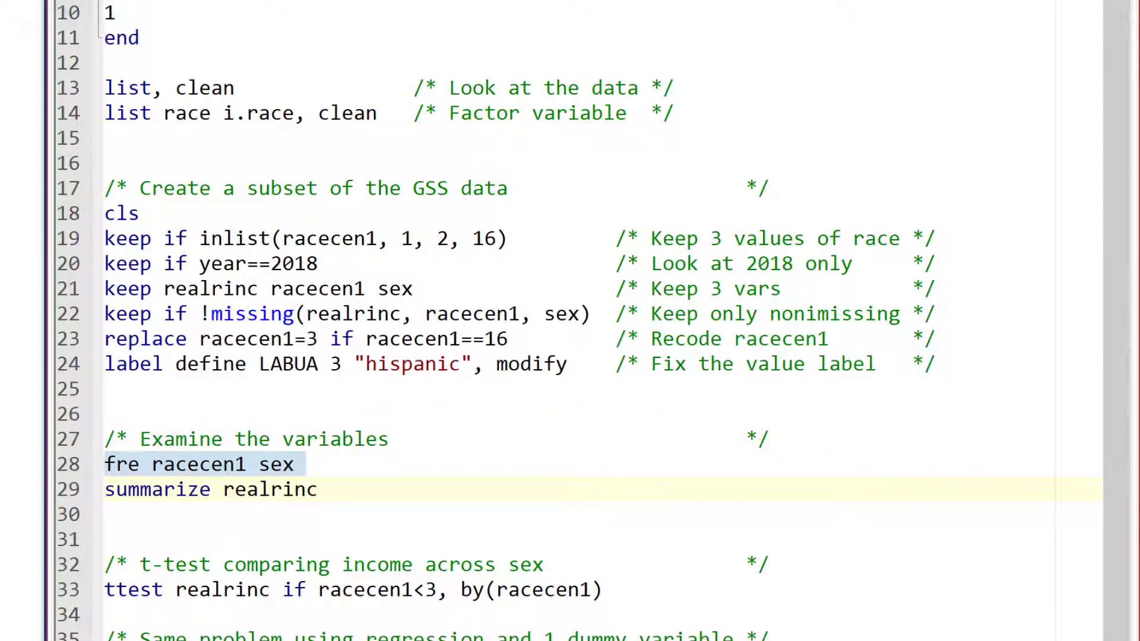
key("shift+Left")
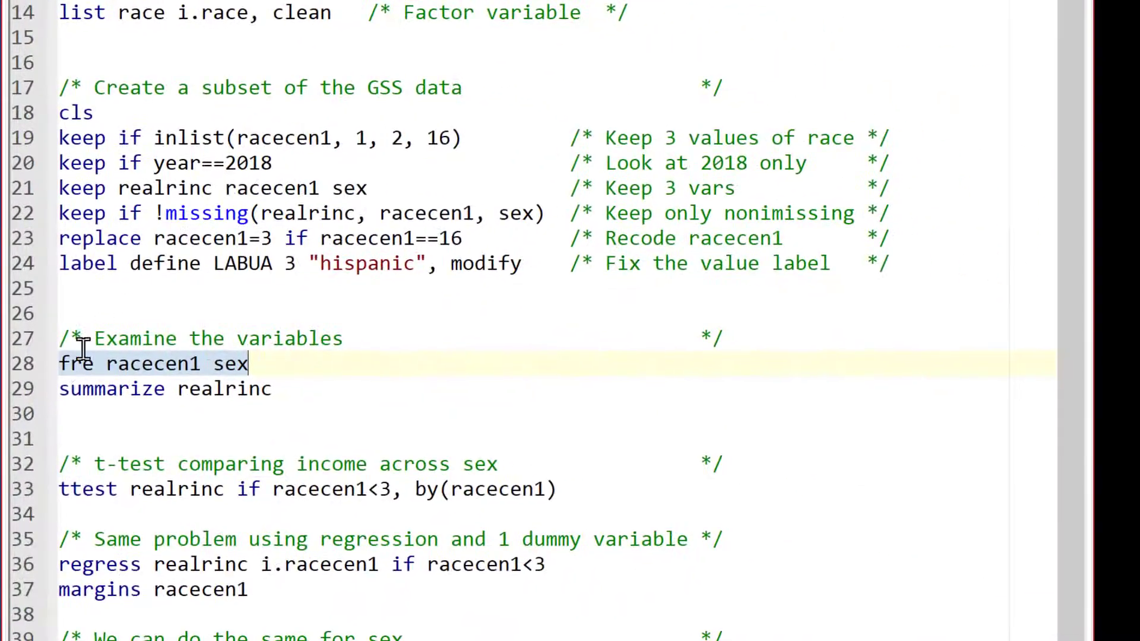
left_click(13, 392)
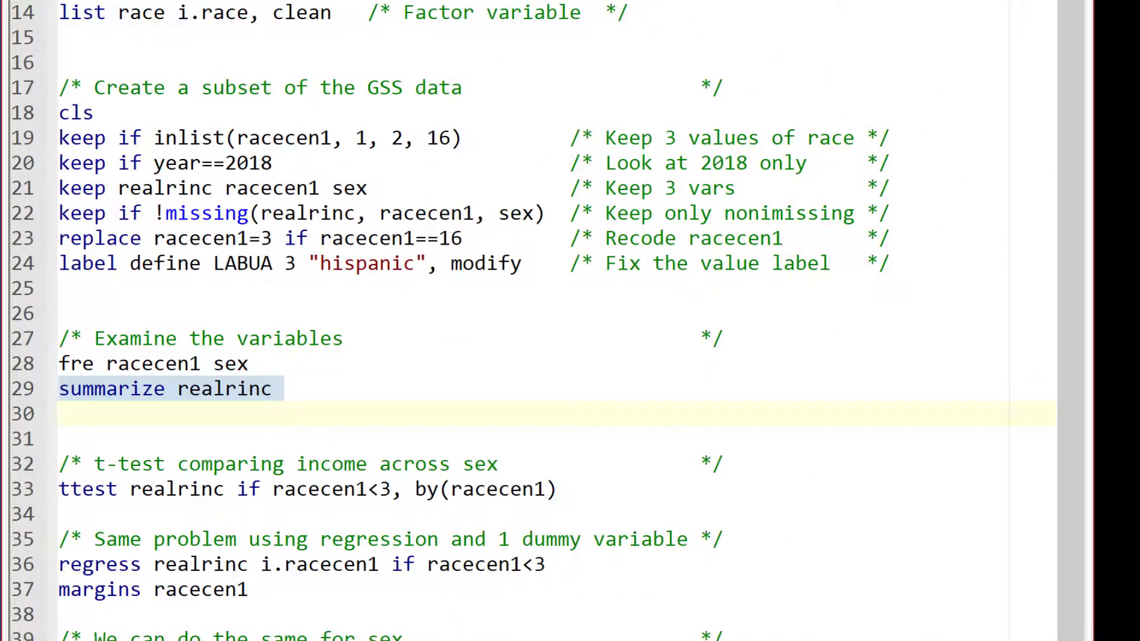
key("ctrl+d")
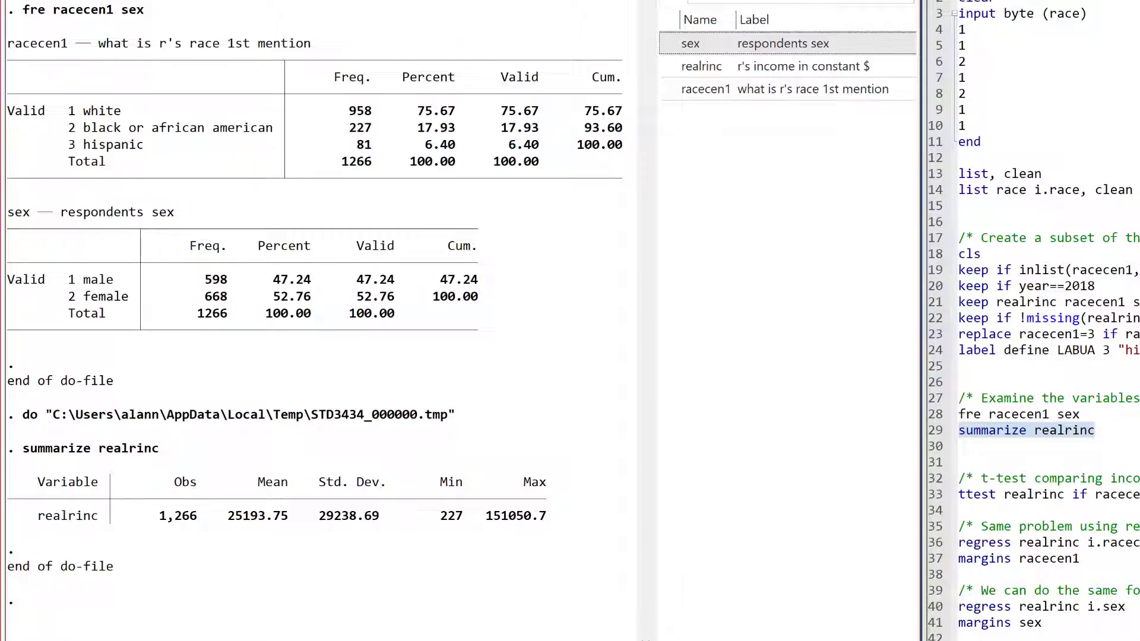
Clear the results and run the t-test of realrinc by racecen1 for racecen1<3
key("Return")
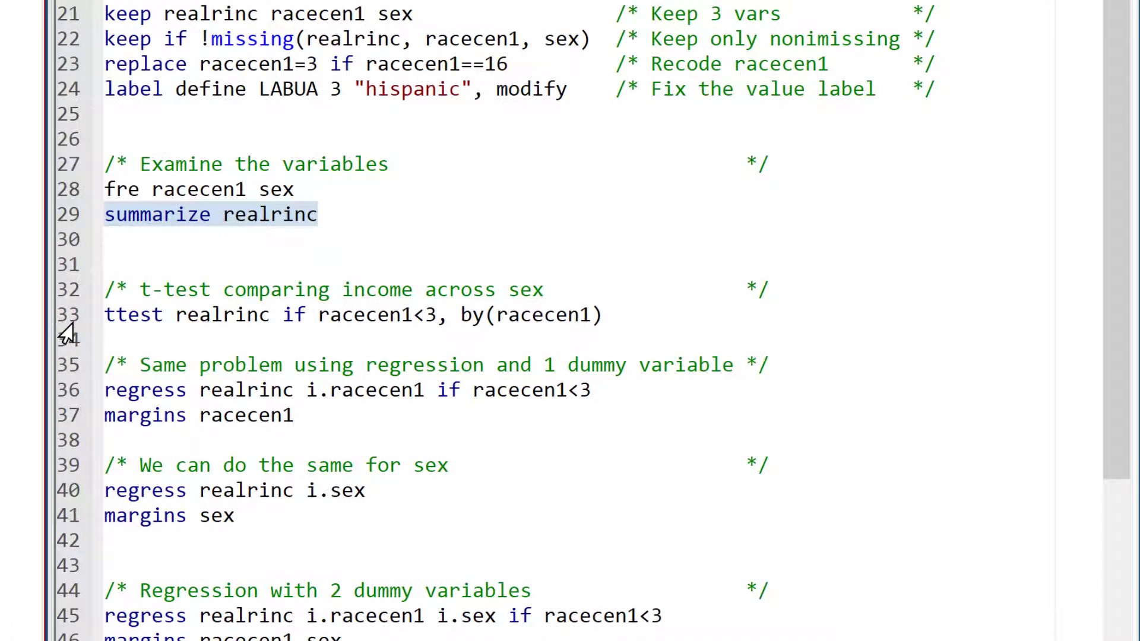
left_click(59, 320)
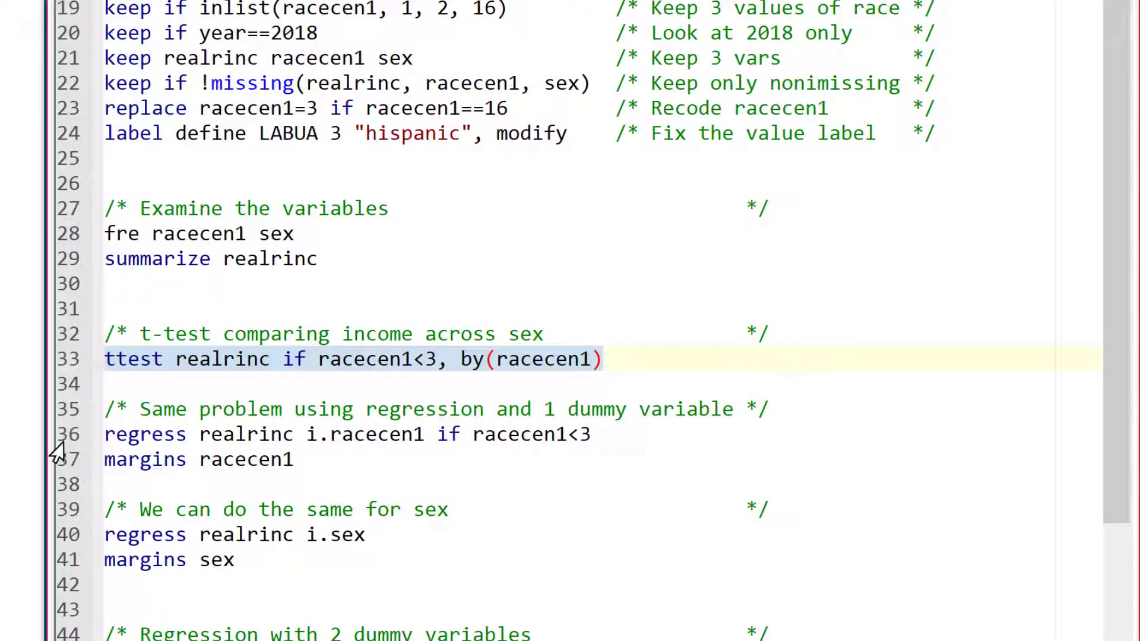
Run the regression of realrinc on i.racecen1 for racecen1<3, followed by its margins for racecen1
left_click(54, 443)
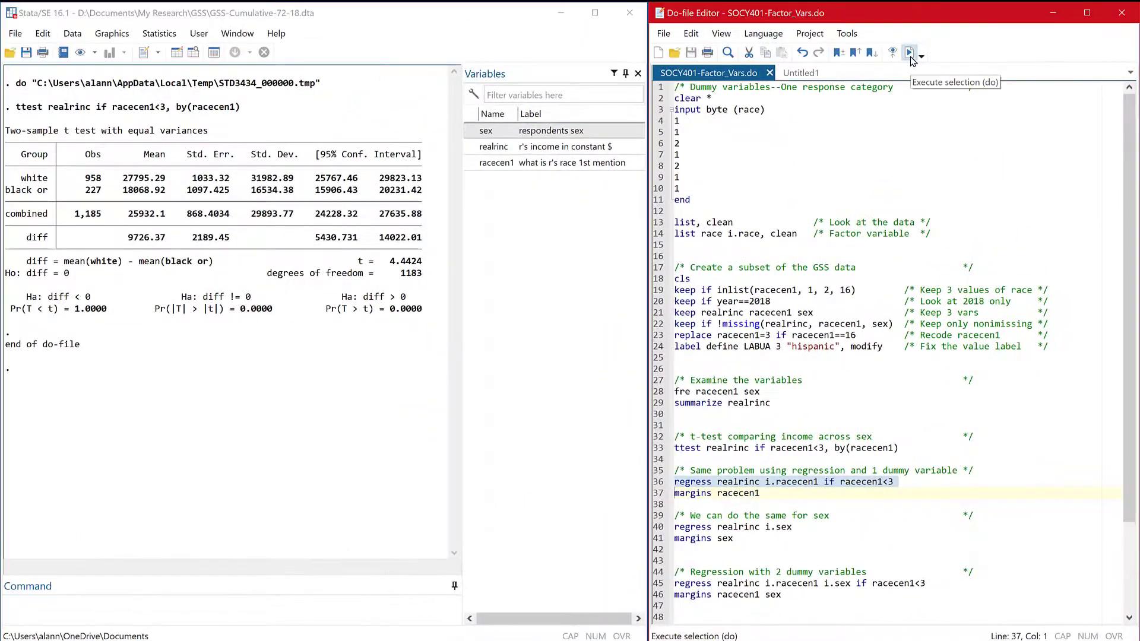
left_click(912, 58)
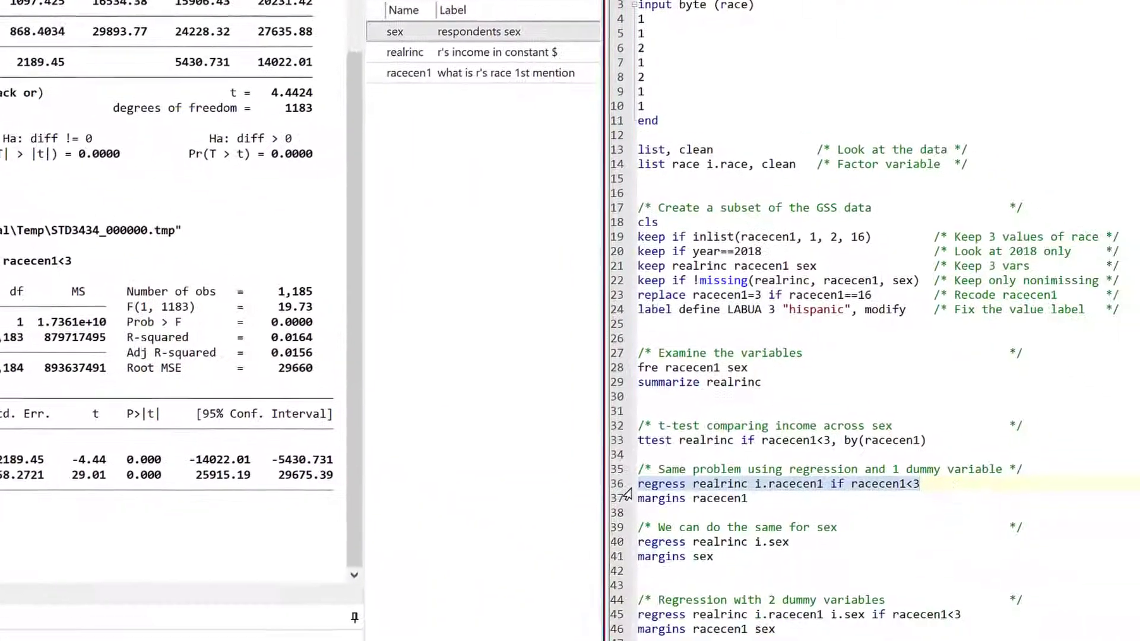
left_click(525, 451)
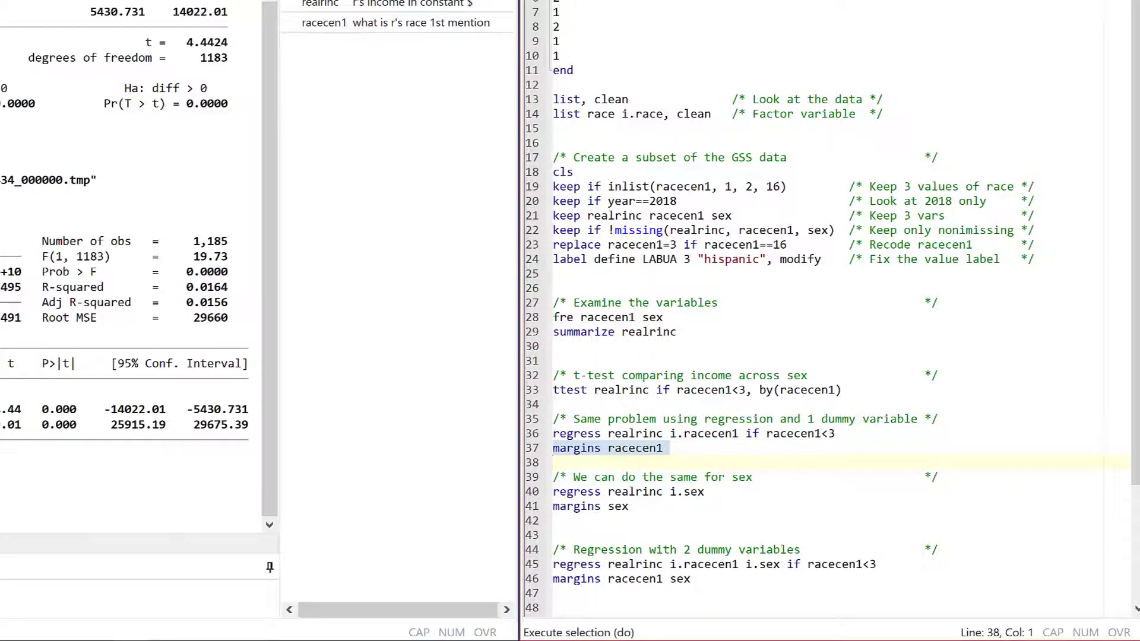
left_click(910, 53)
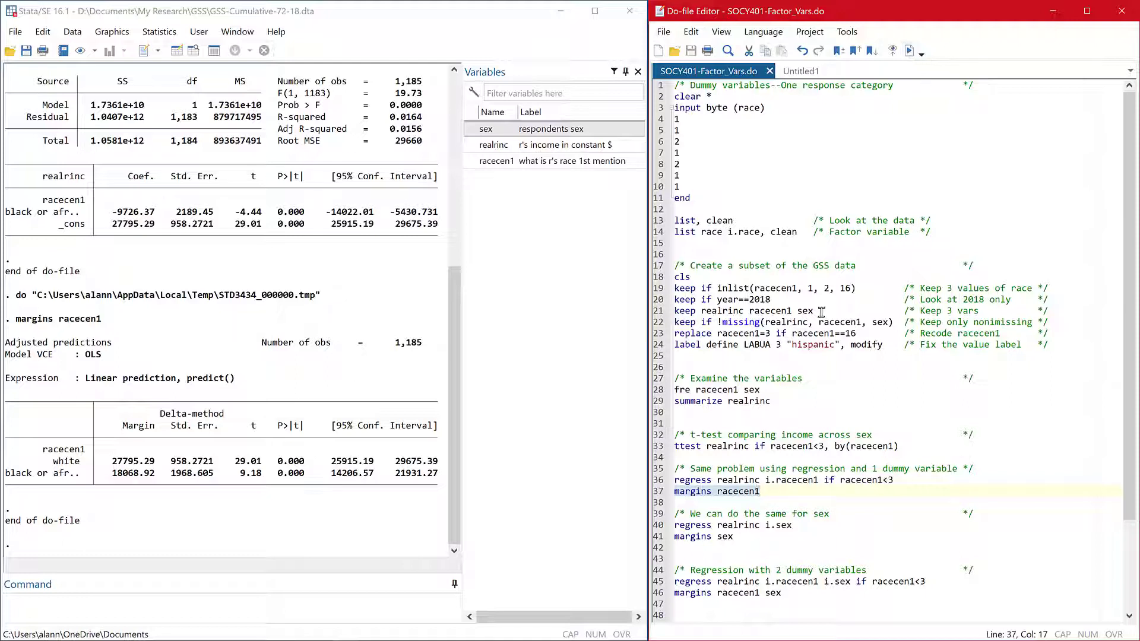
Run the regression of realrinc on i.sex, followed by its margins for sex
left_click(659, 525)
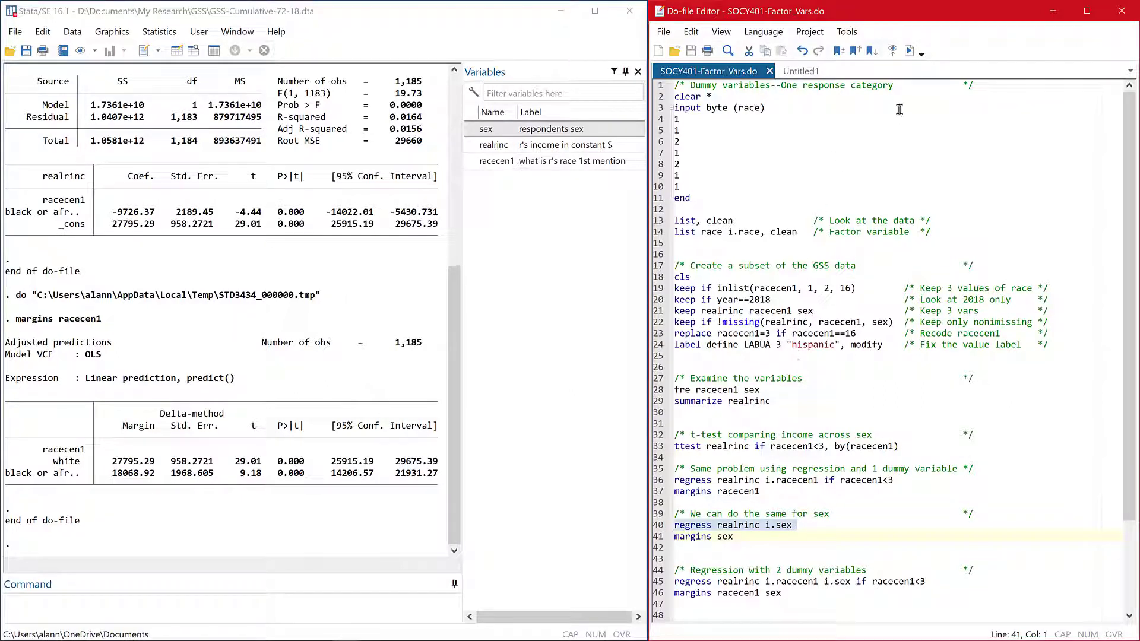
left_click(909, 51)
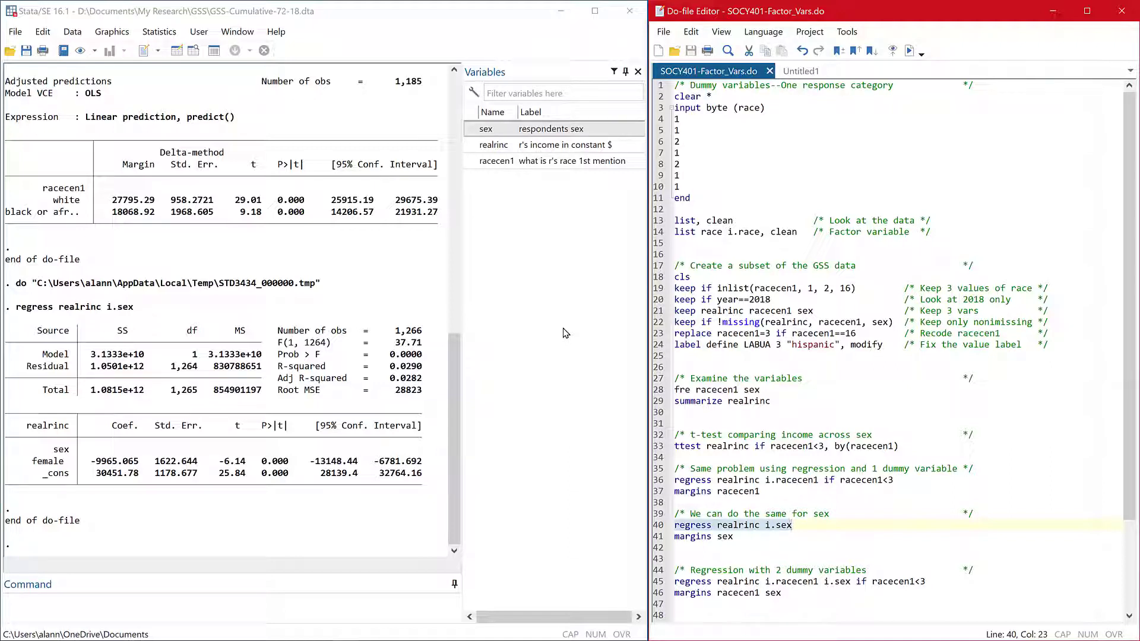
left_click(656, 537)
left_click(909, 51)
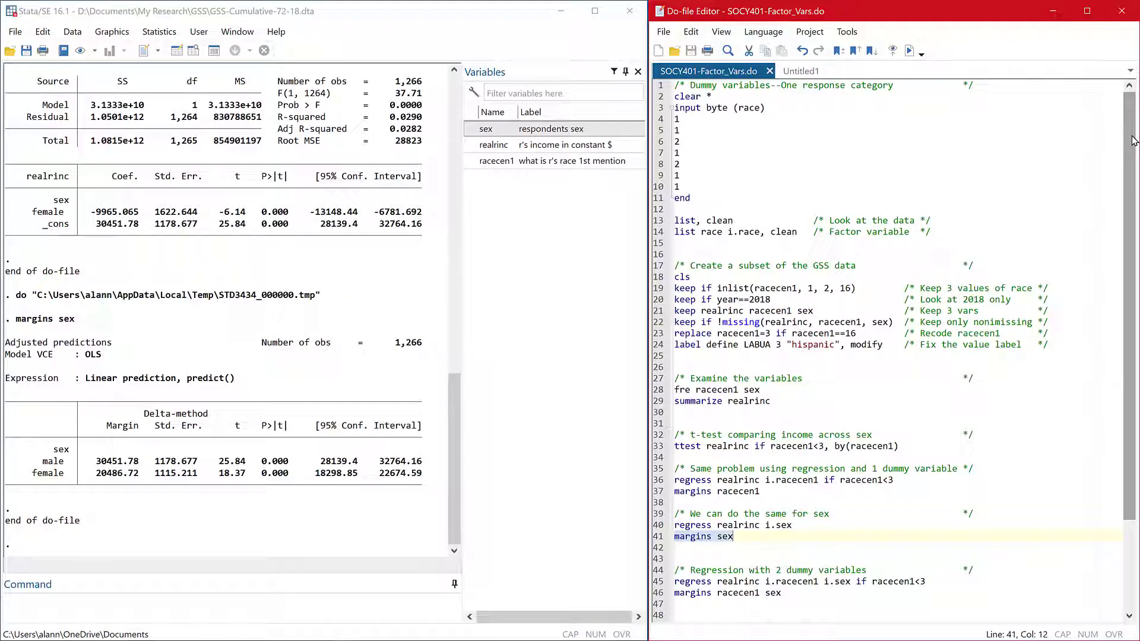
Clear the results with cls and run the block regressing realrinc on i.racecen1 and i.sex for racecen1<3, with margins for both
mouse_move(1134, 140)
left_mouse_down()
mouse_move(1138, 186)
mouse_move(1139, 140)
left_mouse_up()
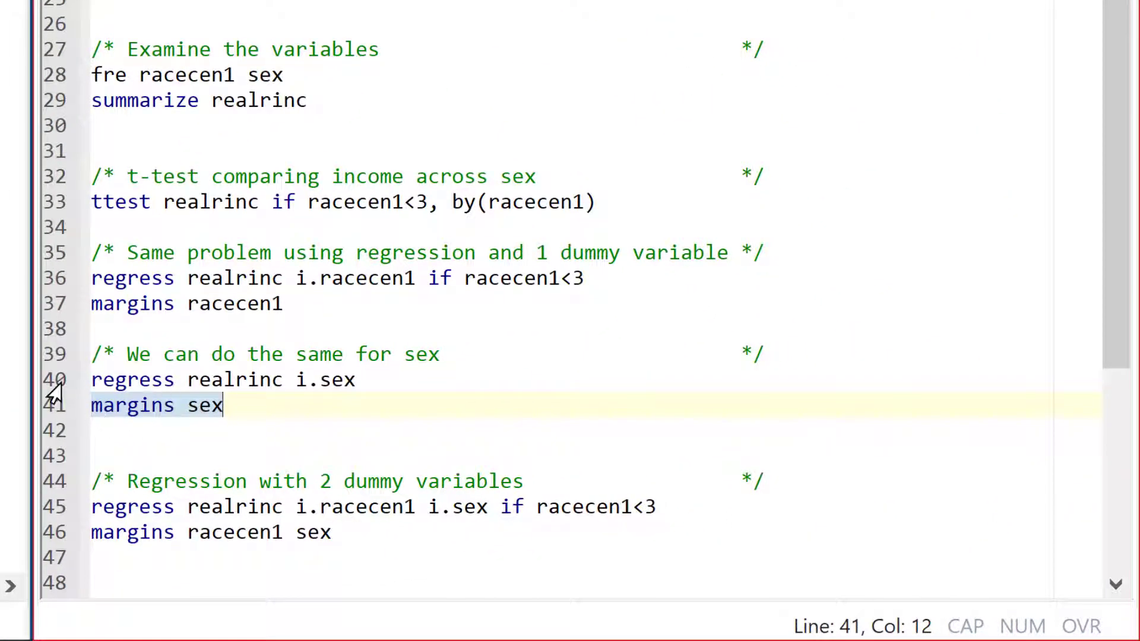
left_click_drag(52, 484, 54, 533)
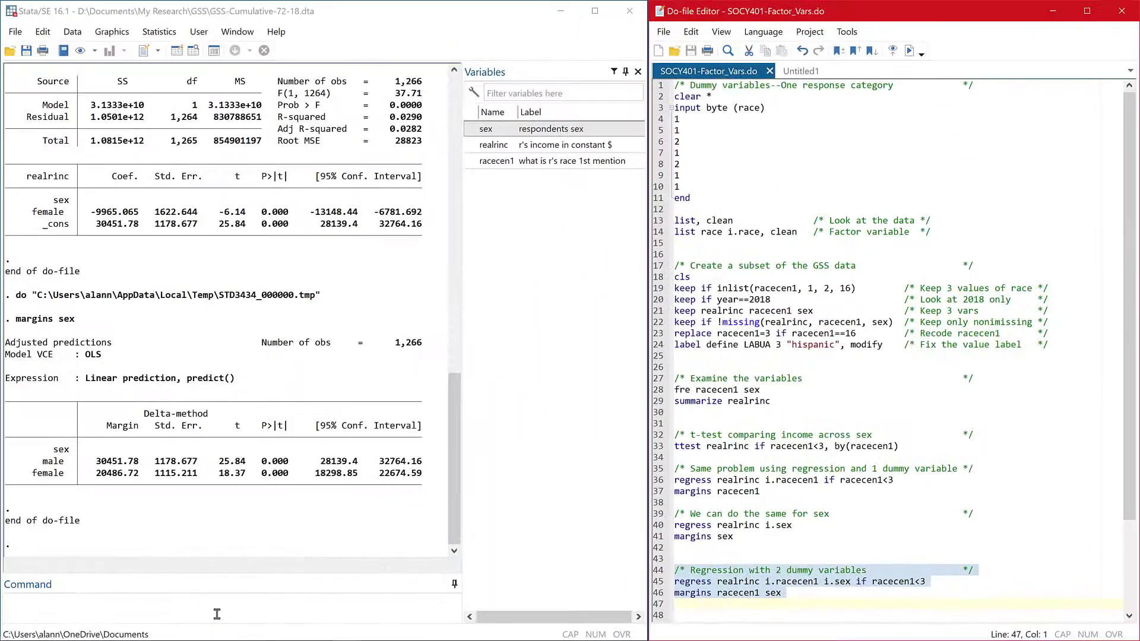
left_click(216, 614)
type("cls")
key("Return")
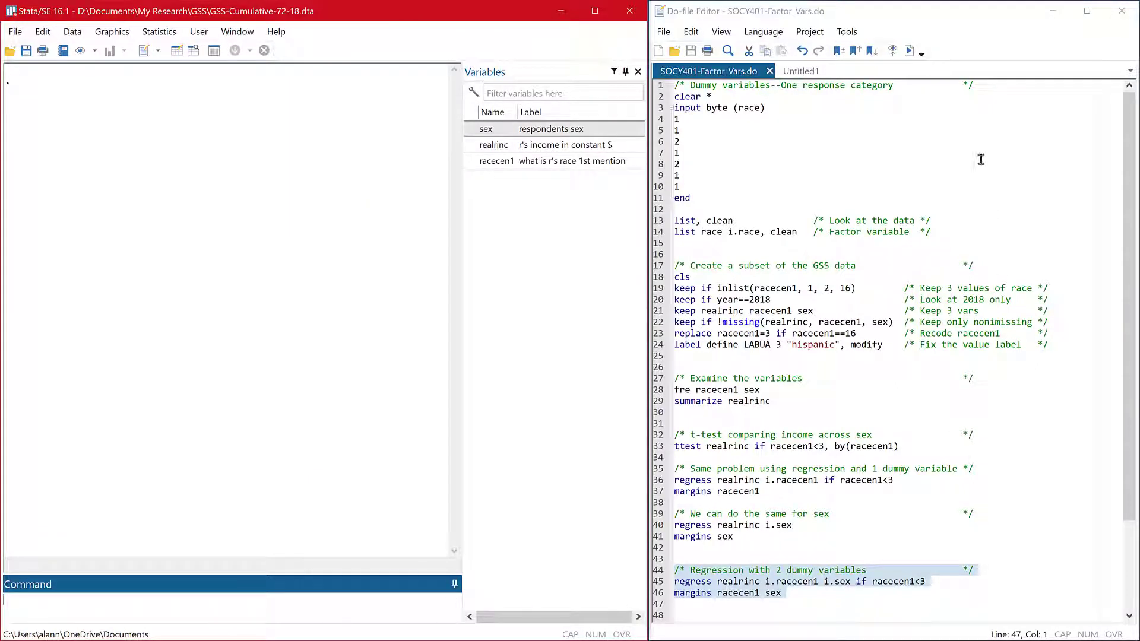
left_click(909, 51)
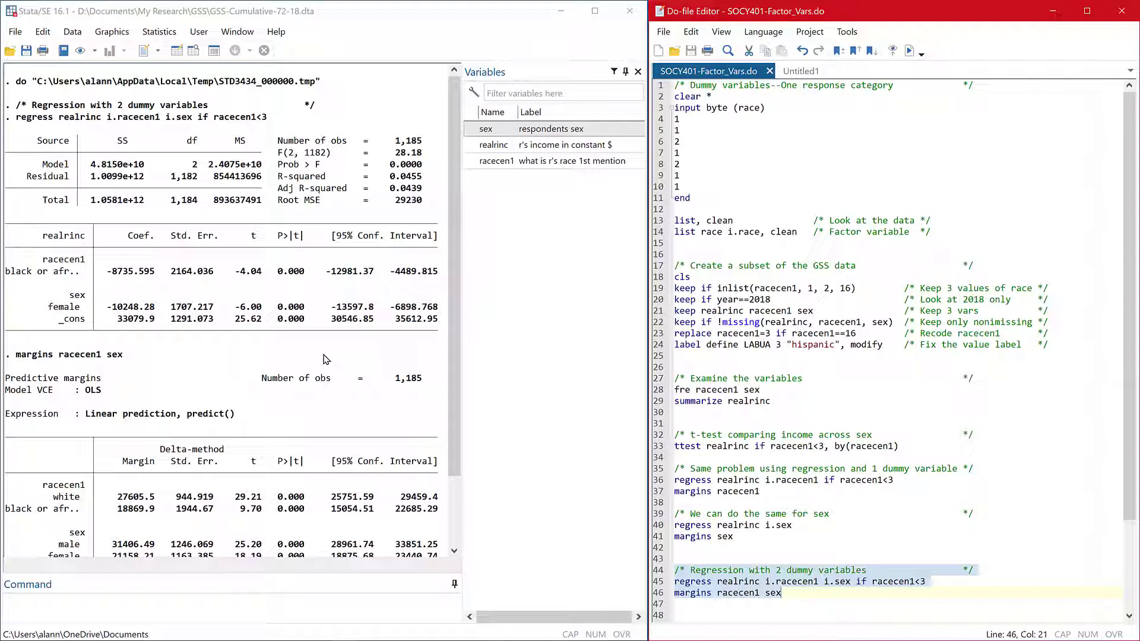
left_click_drag(456, 295, 447, 394)
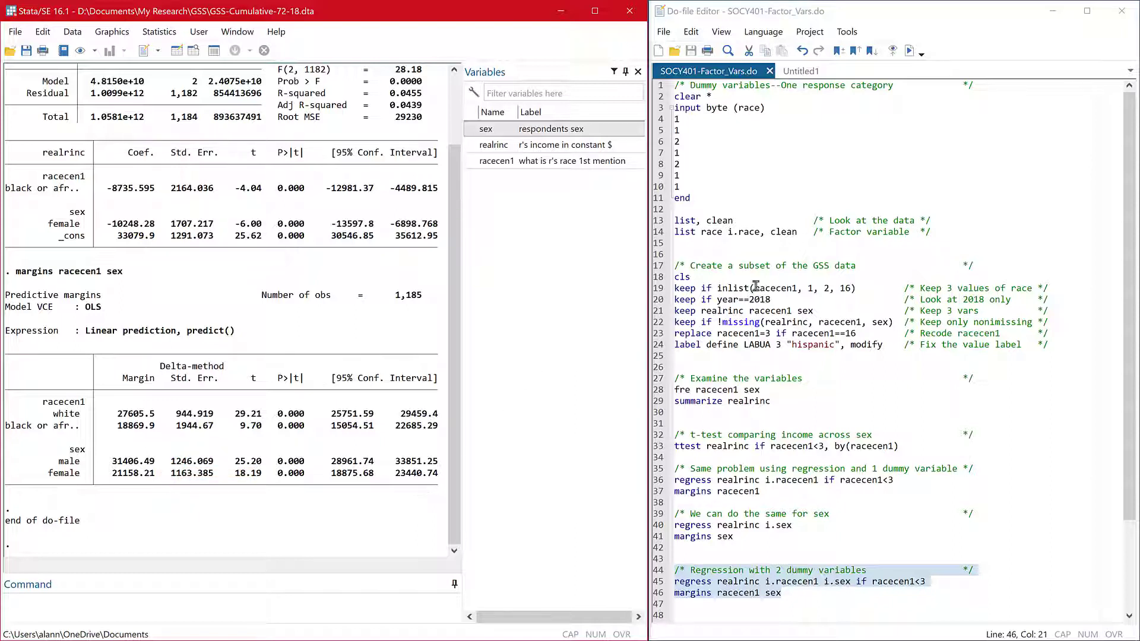
Run lines 50–52 to generate the labelled group variable racesex from race and sex for racecen<3 and tabulate it
mouse_move(1132, 212)
left_mouse_down()
mouse_move(1137, 270)
mouse_move(1139, 214)
left_mouse_up()
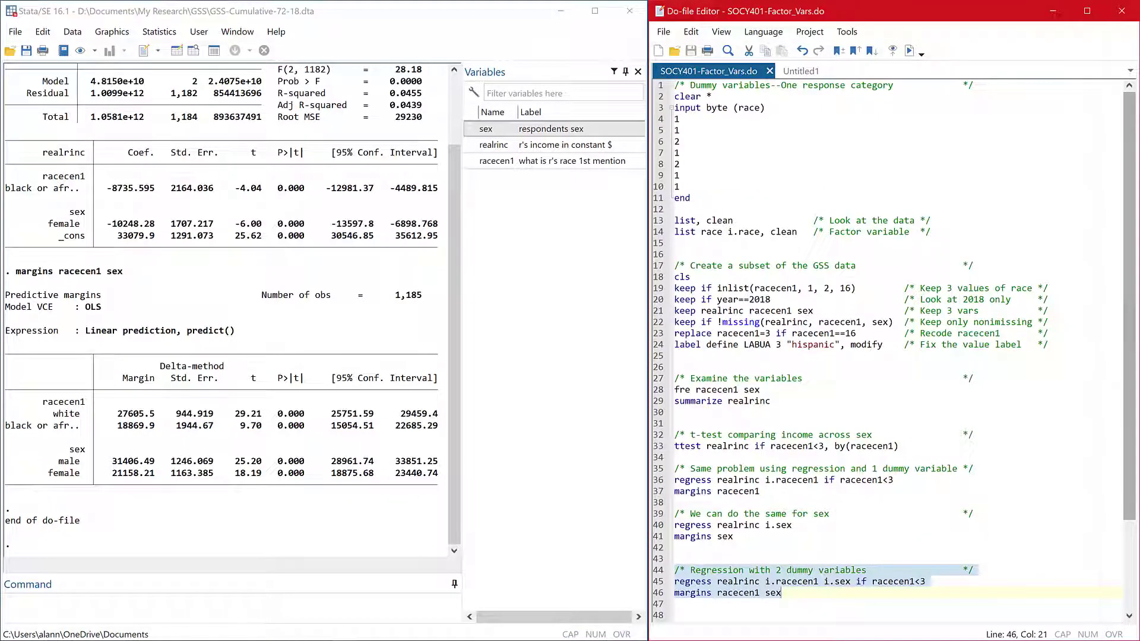
scroll(1136, 512, "down", 3)
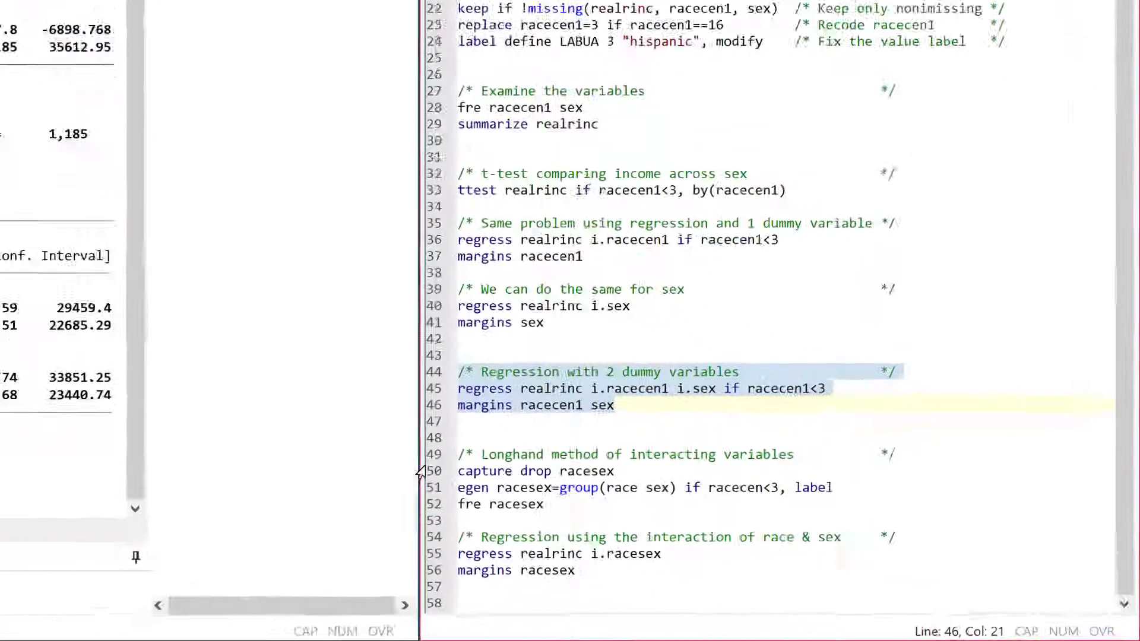
left_click_drag(52, 386, 59, 453)
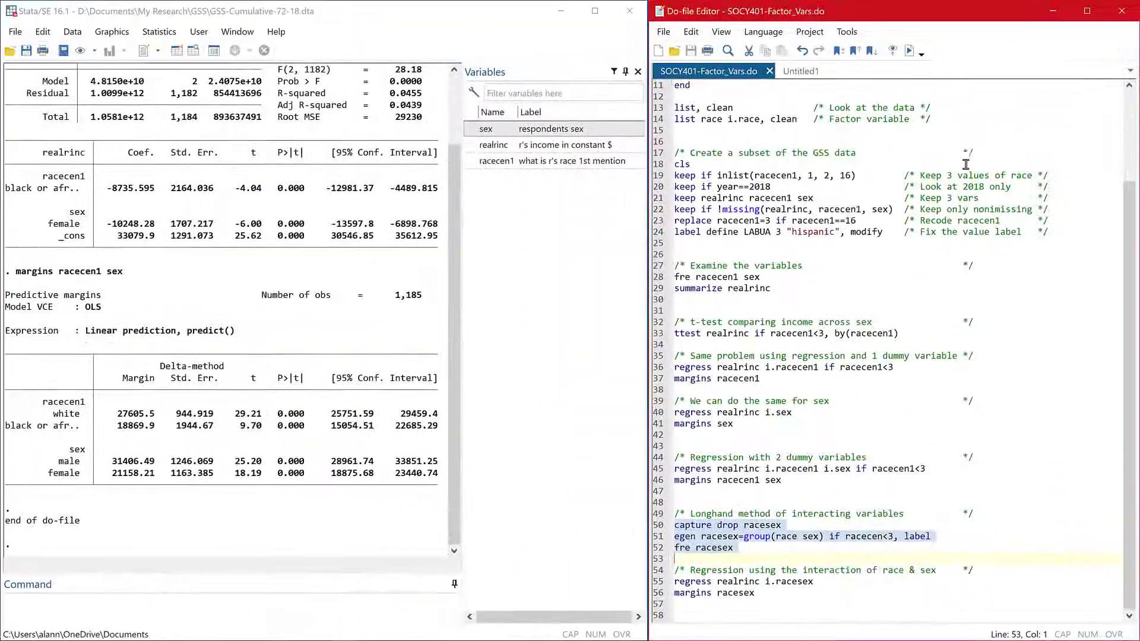
left_click(908, 52)
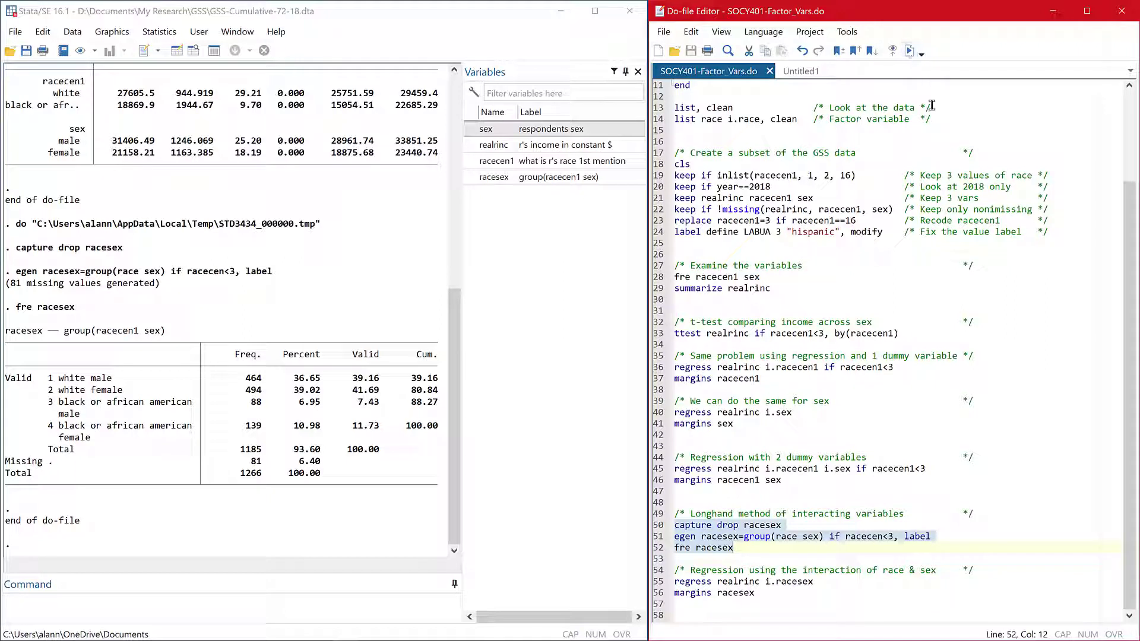
Clear the results with cls and run the regression of realrinc on i.racesex together with margins racesex
left_click(658, 582)
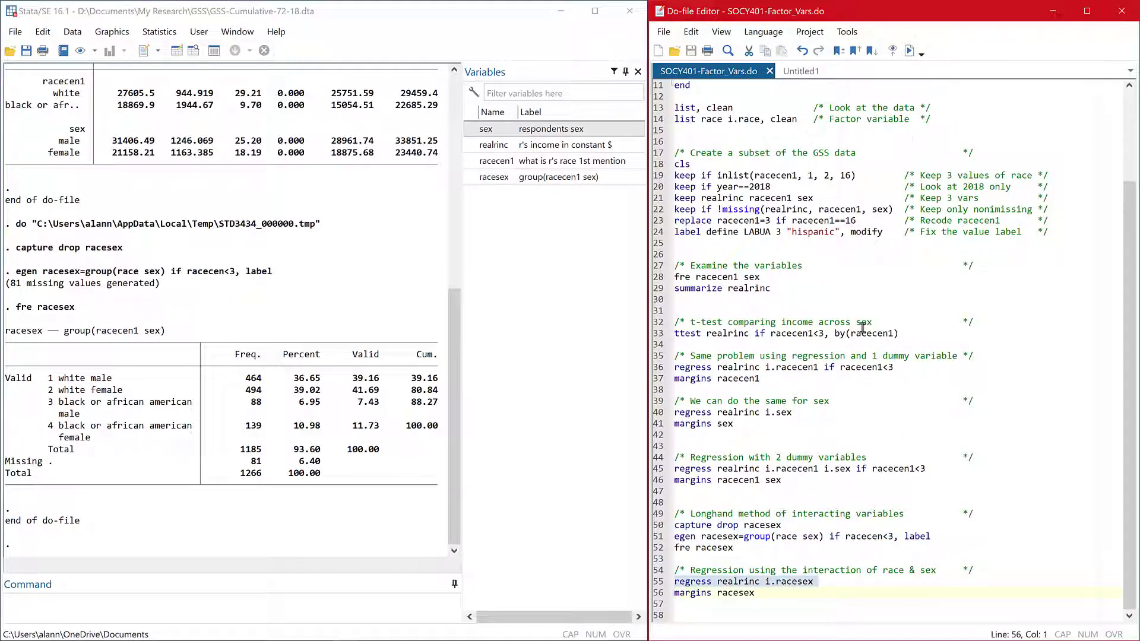
left_click(656, 593, "shift")
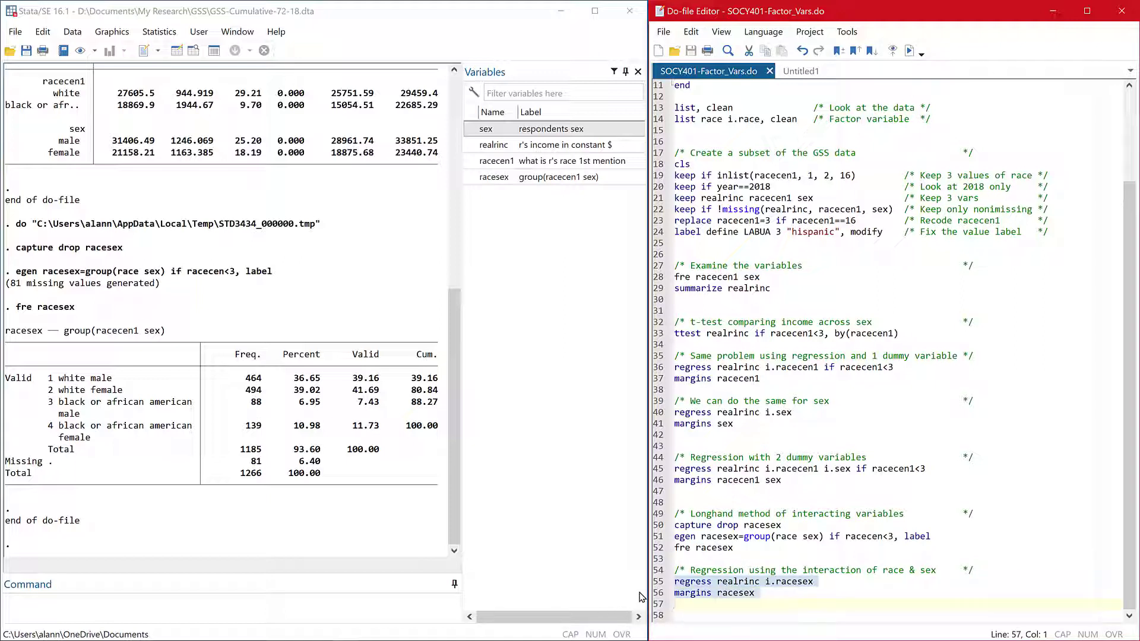
left_click(374, 612)
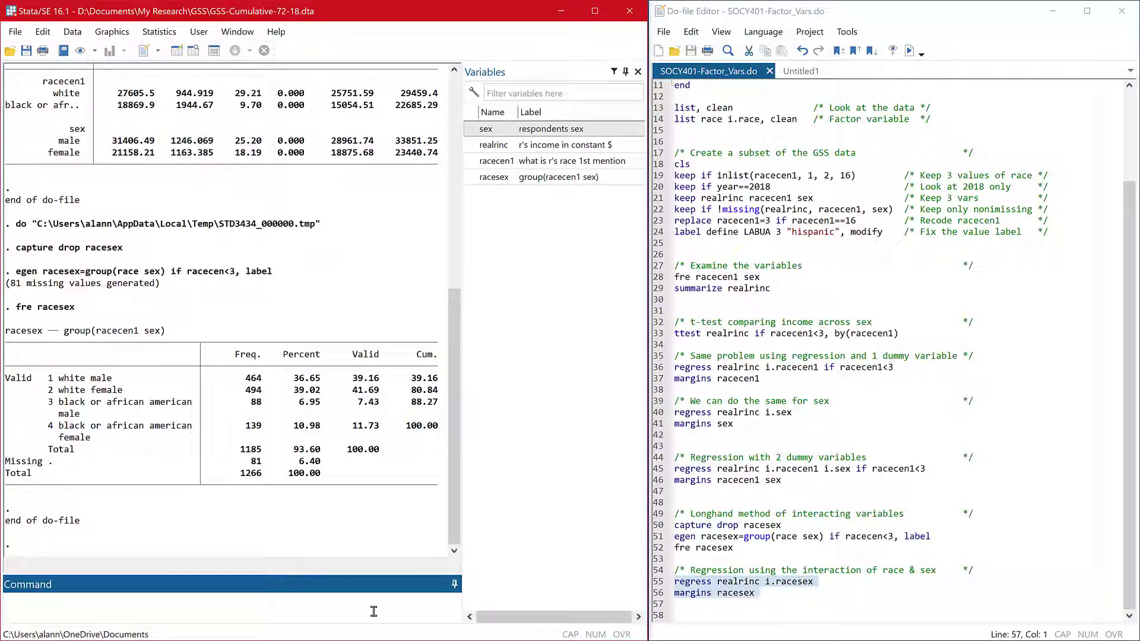
type("cls")
key("Return")
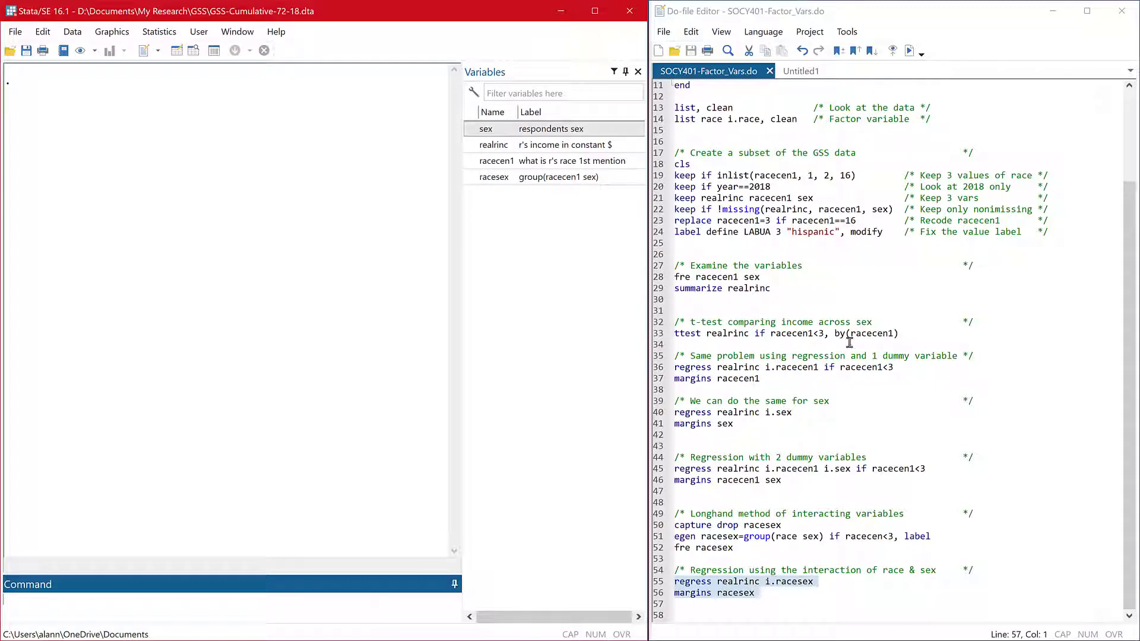
left_click(910, 51)
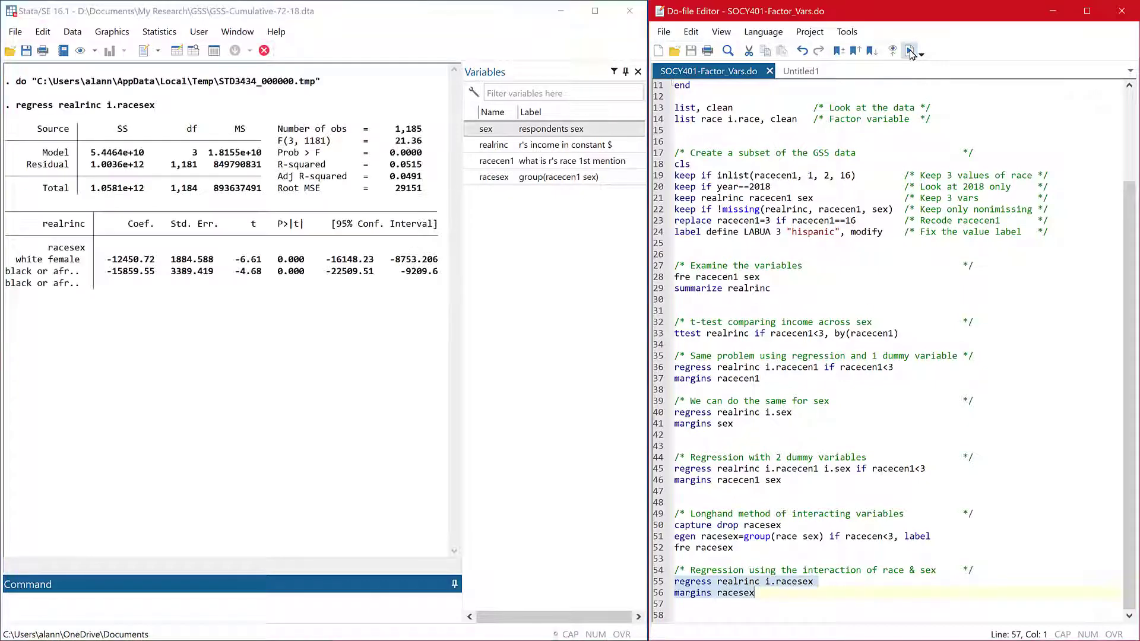
scroll(329, 298, "up", 1)
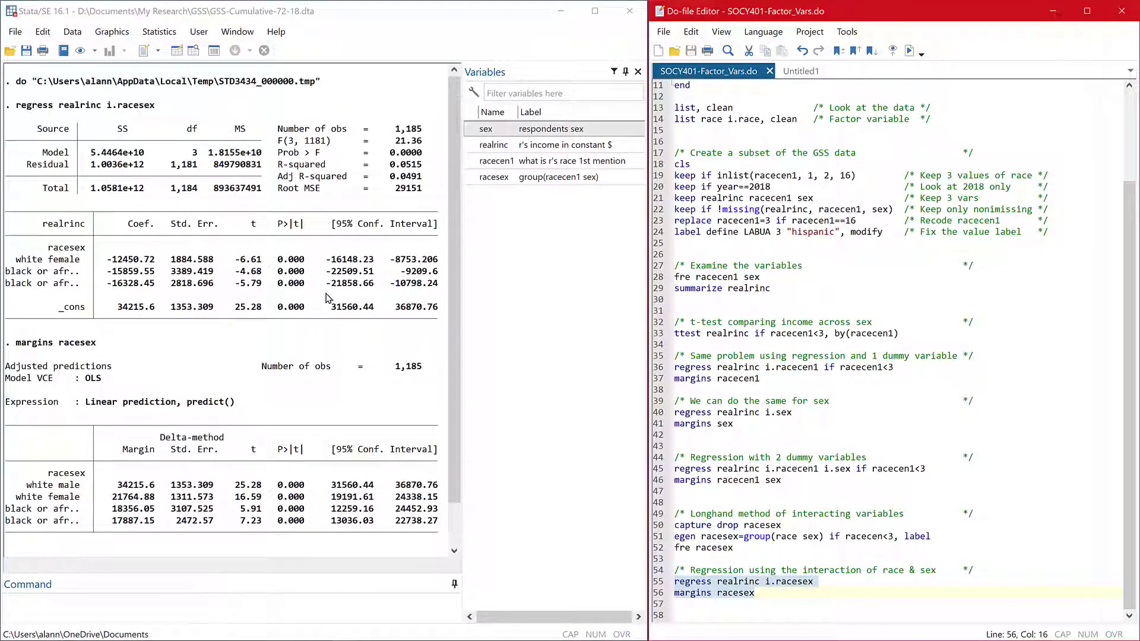
scroll(329, 298, "down", 1)
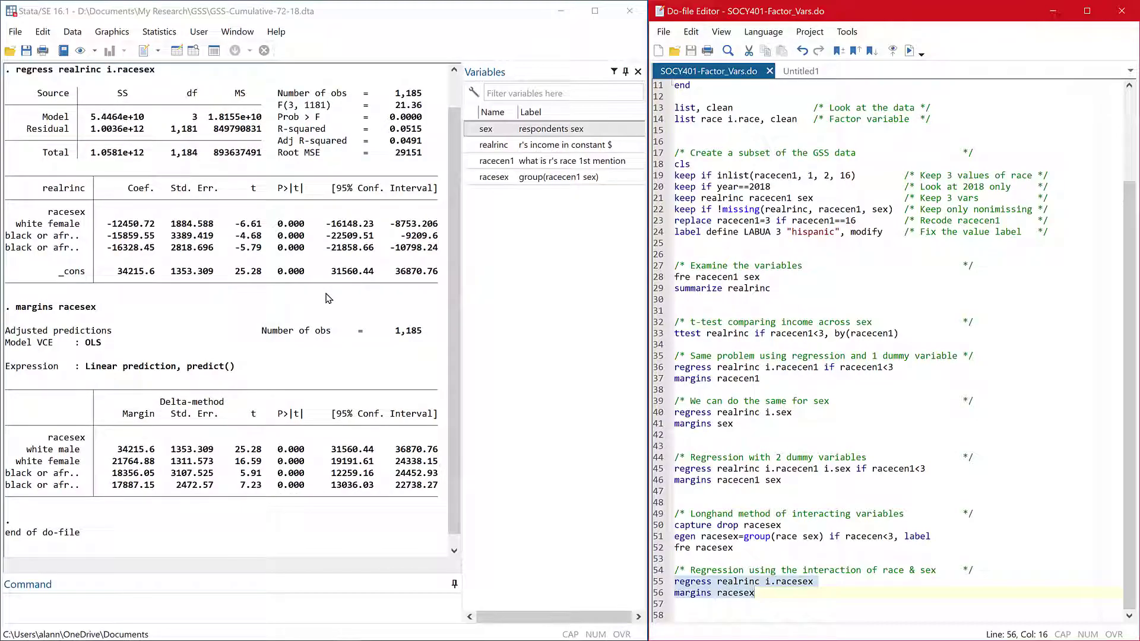